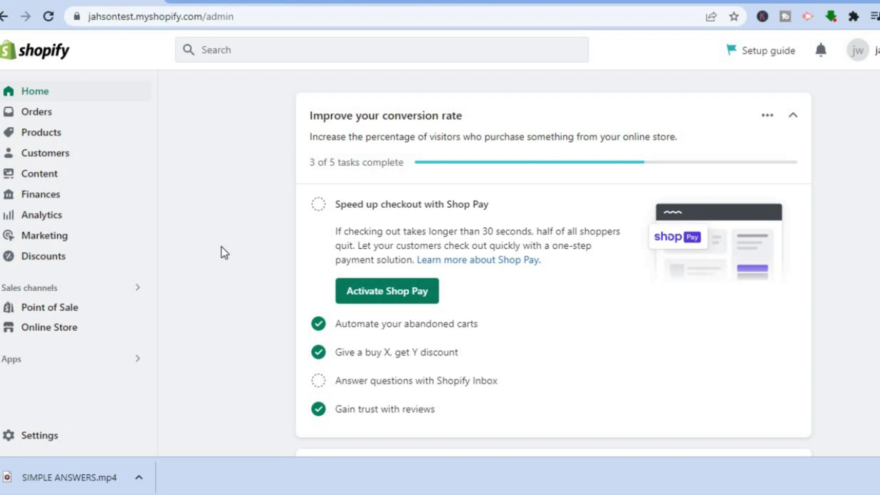
- Go to the store's Files list under Content and start a new file upload
left_click(63, 181)
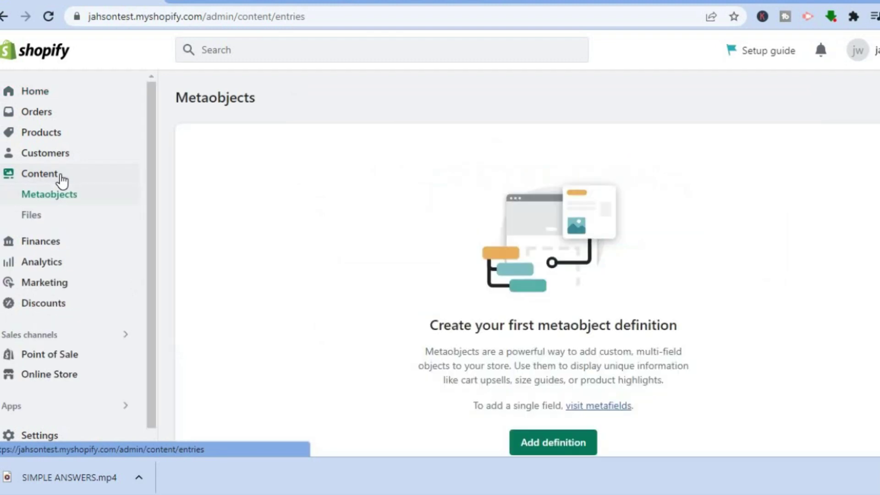
left_click(36, 216)
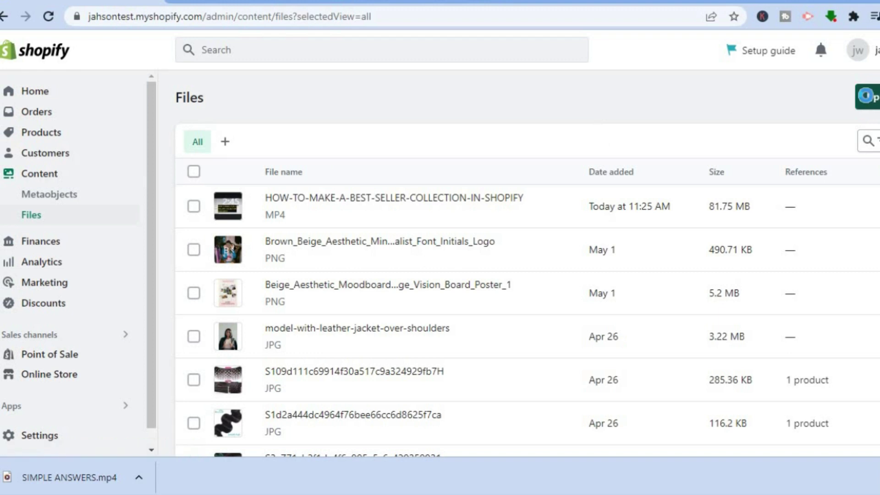
left_click(868, 99)
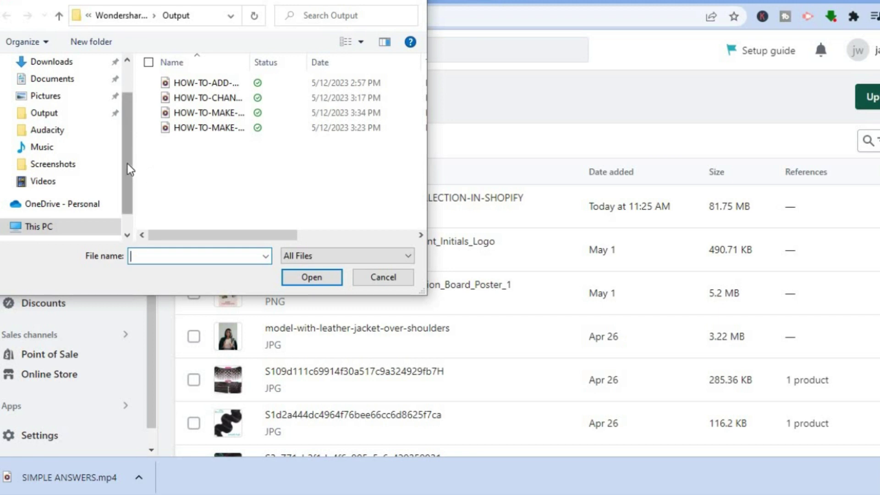
- Upload the SIMPLE ANSWERS.mp4 video from the Downloads folder
left_click_drag(127, 164, 127, 109)
left_click(49, 109)
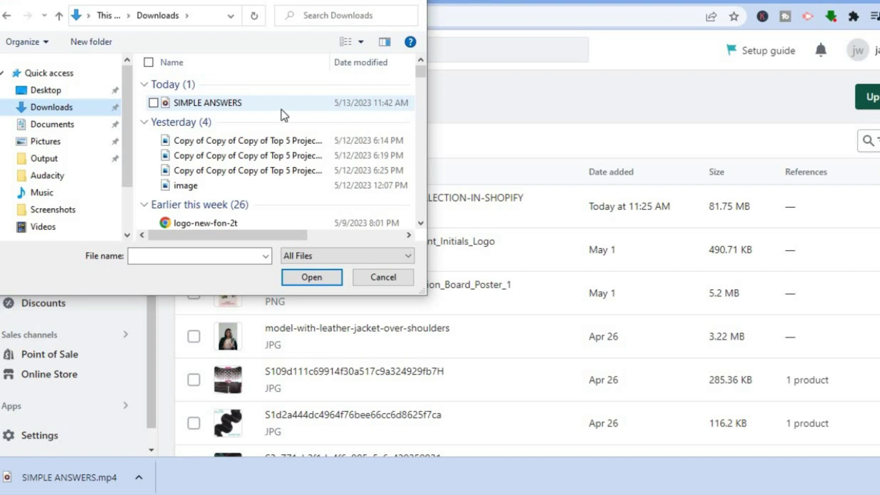
left_click(282, 109)
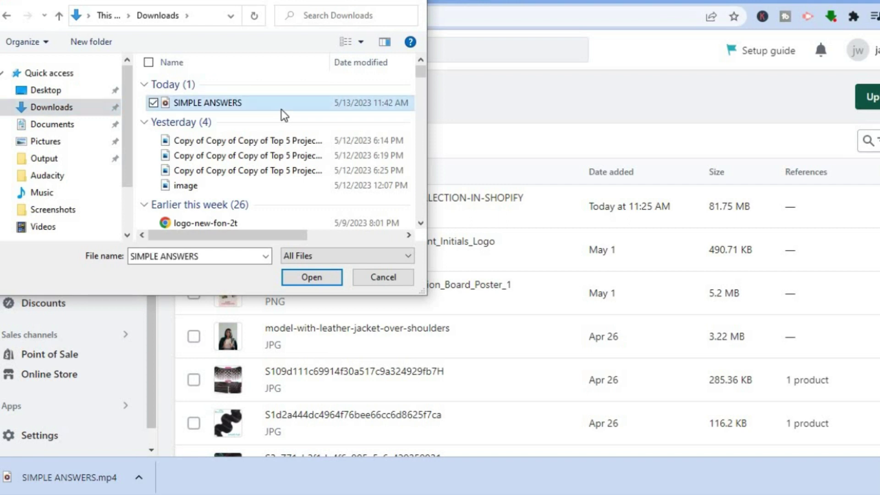
left_click(312, 278)
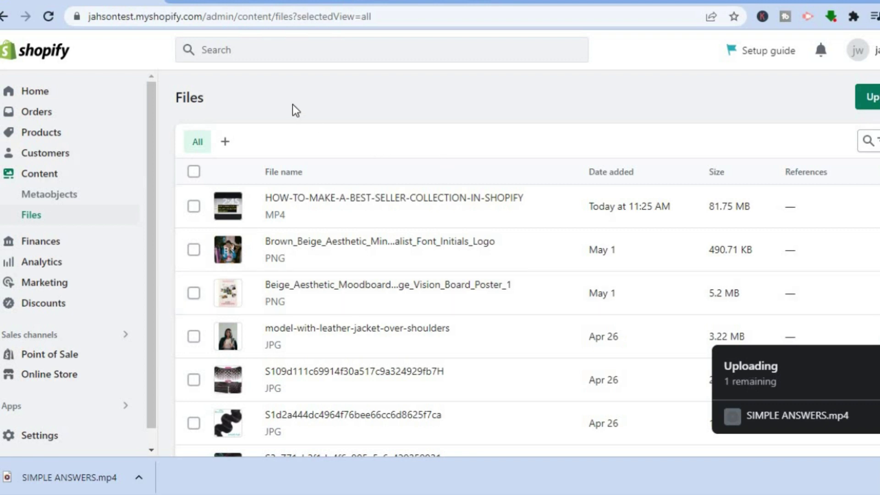
- Copy the link of the uploaded 11.47 MB SIMPLE ANSWERS MP4 from the Files list
left_click(211, 2)
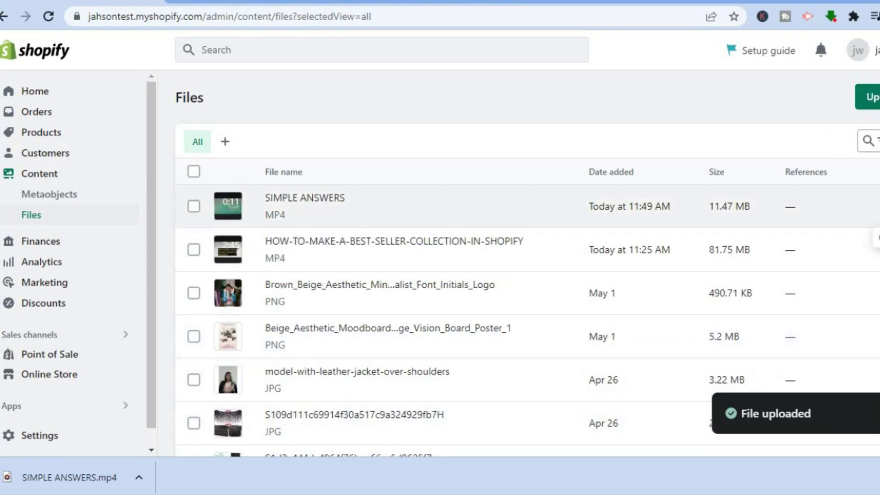
left_click(876, 206)
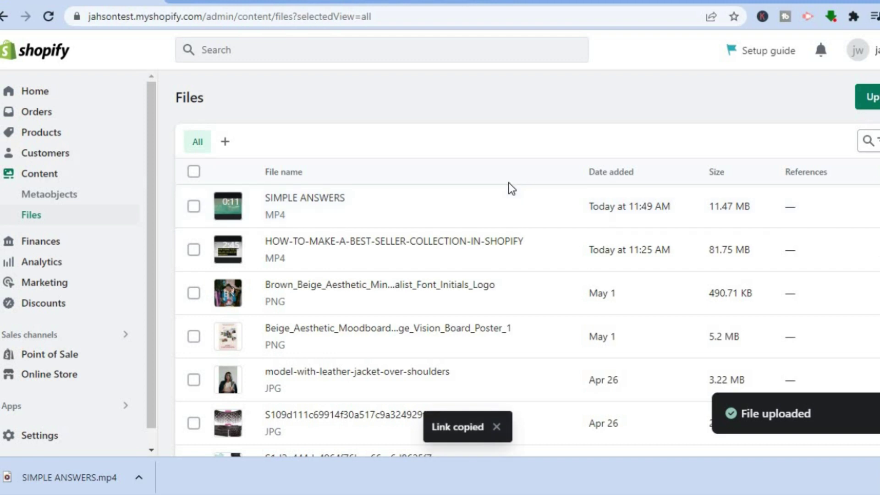
left_click(231, 1)
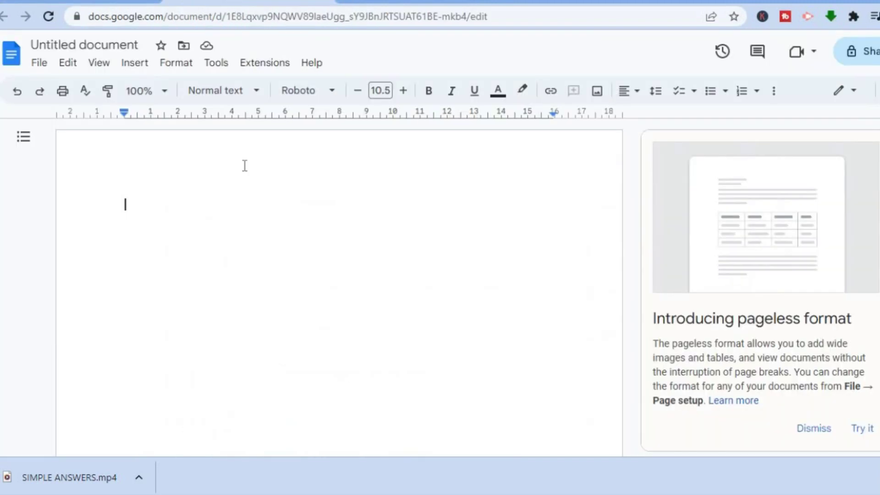
- Paste the video's Shopify CDN link into the untitled Google Doc, then return to Shopify Files
right_click(138, 209)
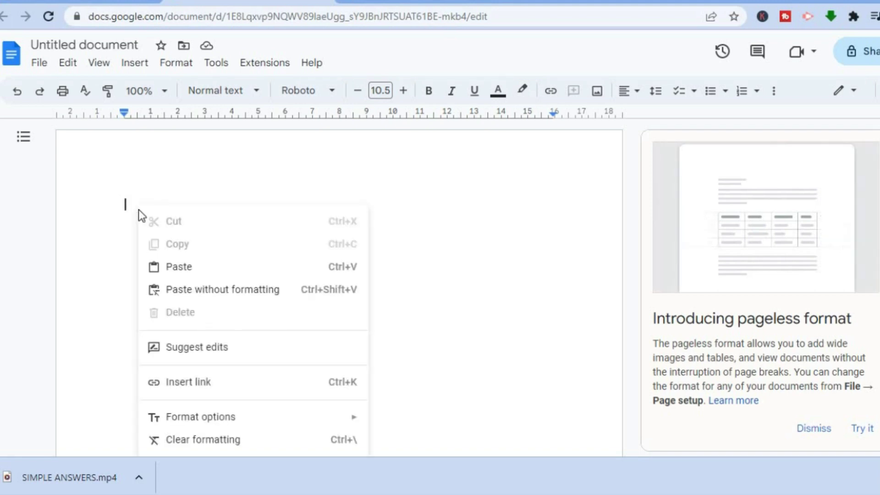
left_click(193, 267)
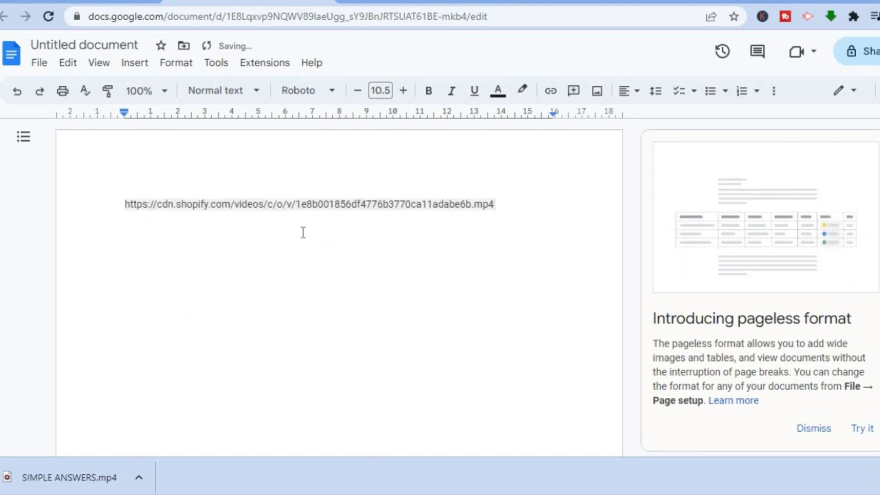
left_click(97, 3)
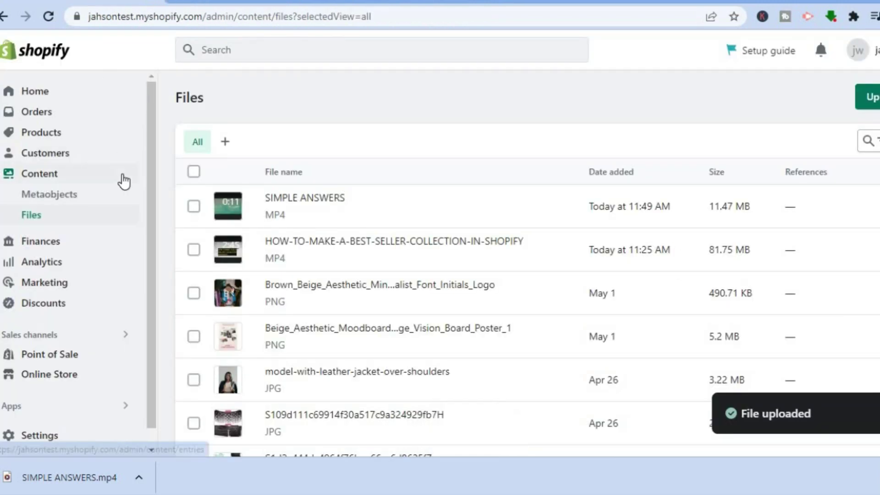
- Open Edit code for the Dawn theme from Online Store > Themes
left_click(38, 373)
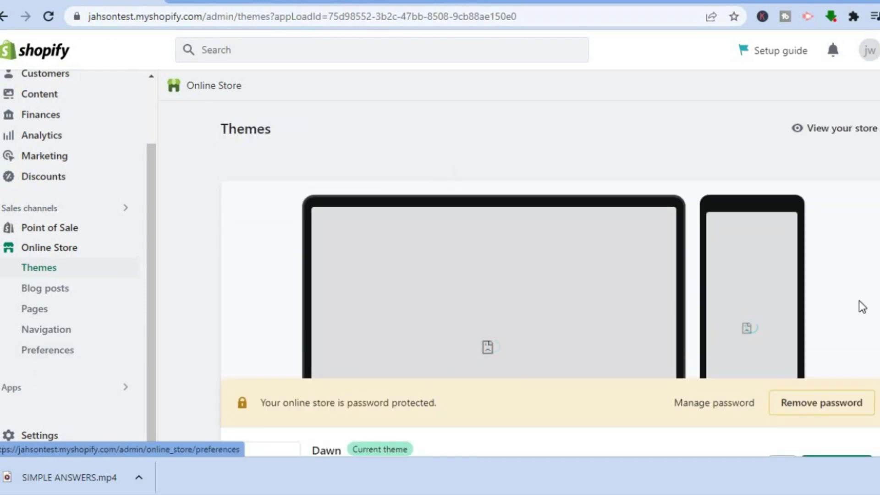
scroll(549, 261, "down", 3)
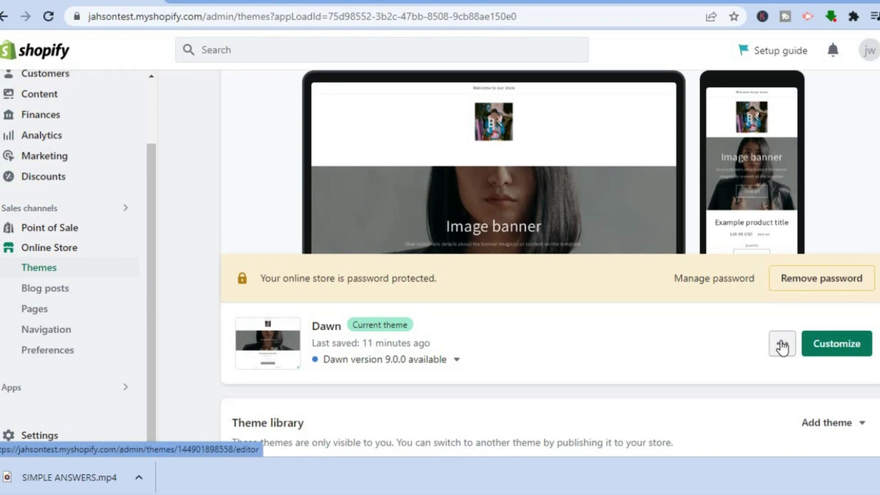
left_click(783, 345)
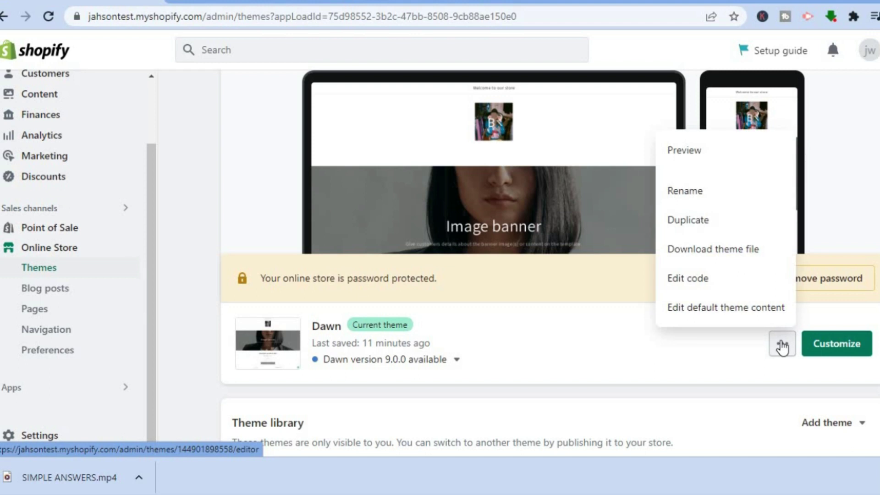
left_click(708, 278)
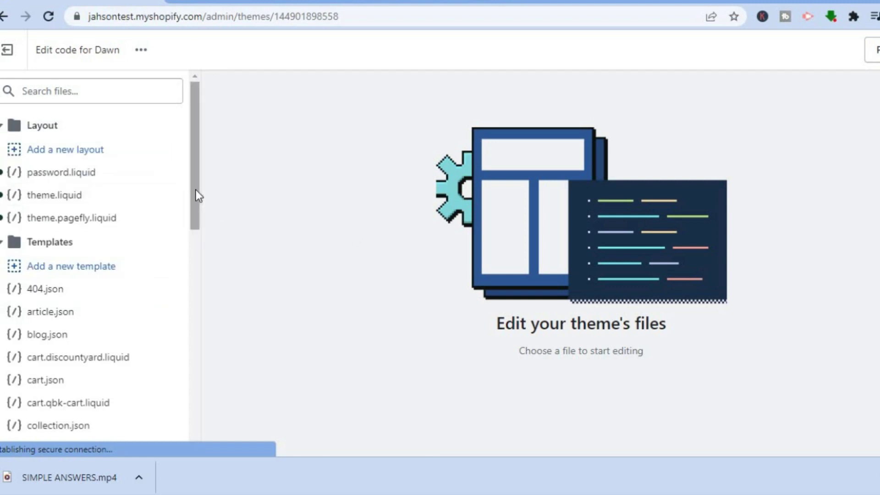
- Create a new section file named HOMEPAGEVIDEO.liquid in Dawn's Sections folder
left_click_drag(196, 191, 196, 415)
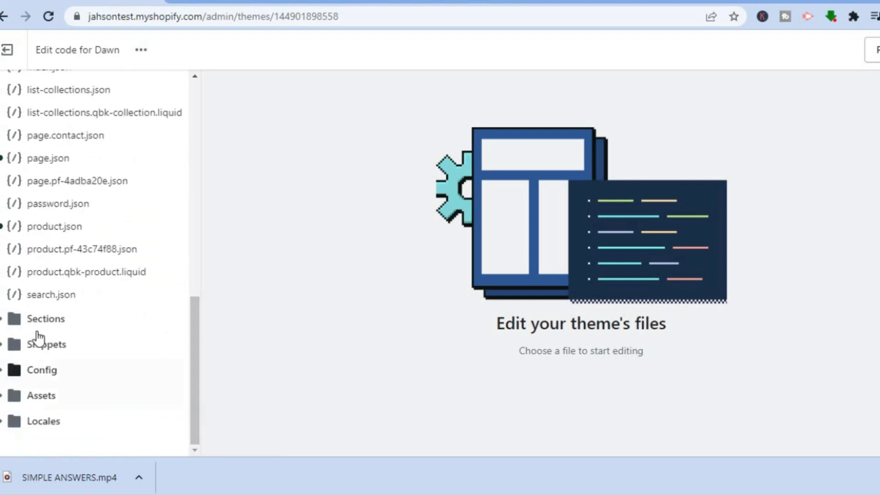
left_click(60, 323)
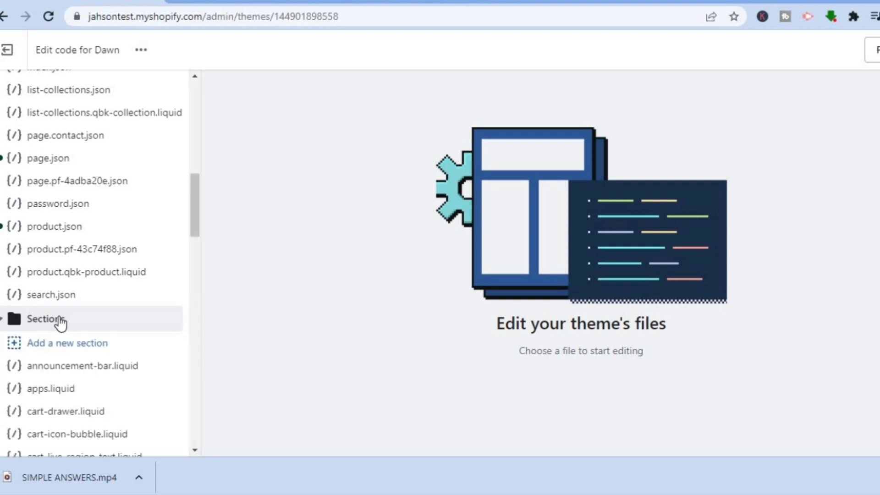
left_click(78, 345)
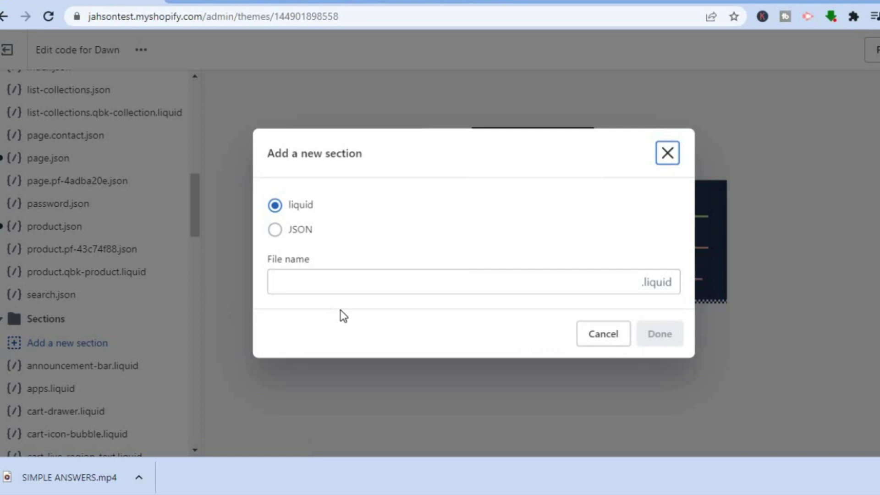
left_click(287, 283)
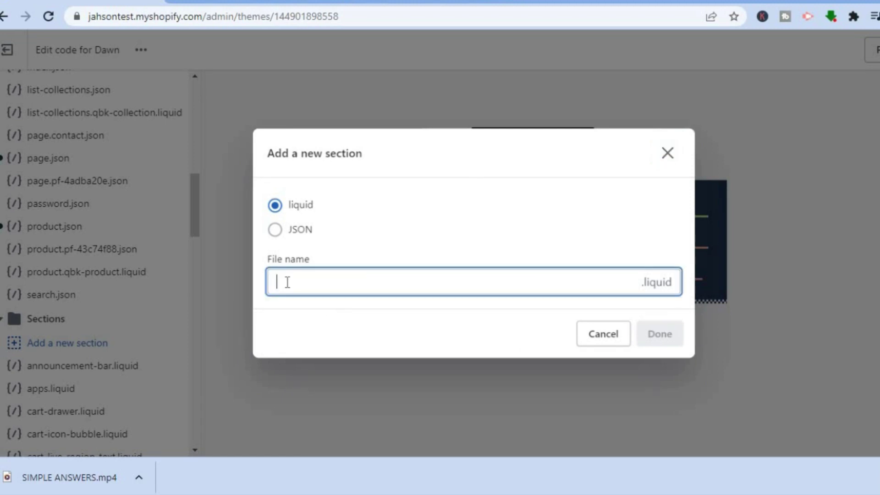
type("HOMEPAGEVIDEO")
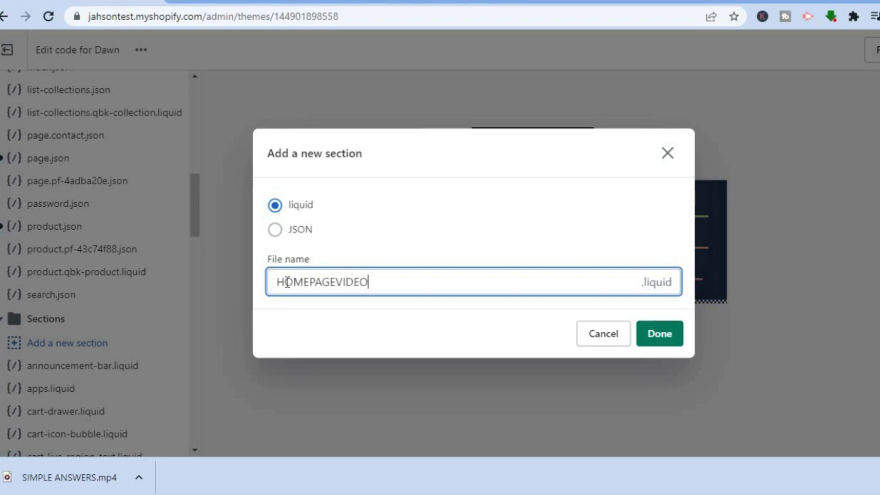
left_click(658, 337)
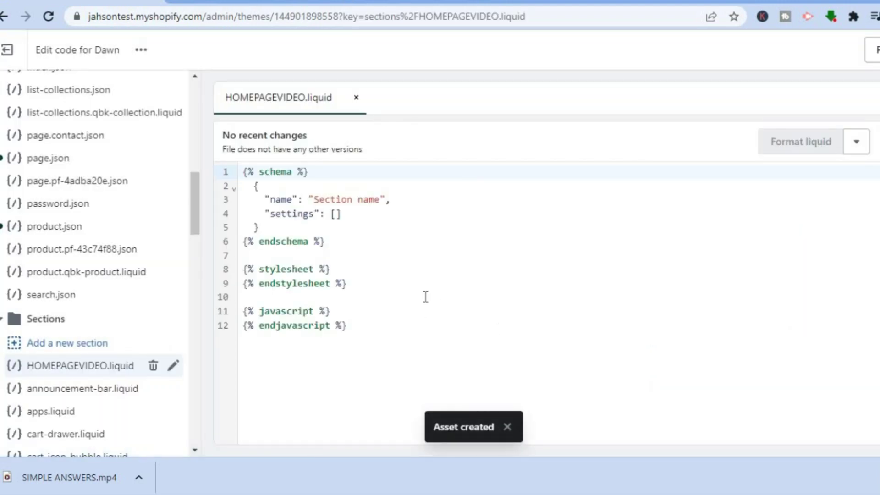
- Delete all default template code from HOMEPAGEVIDEO.liquid and switch to the Tolstoy article
left_click_drag(356, 330, 238, 174)
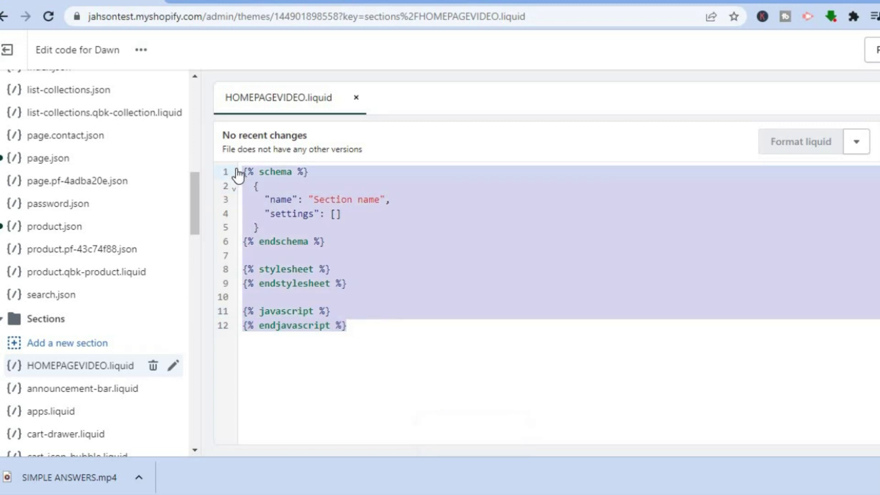
key("BackSpace")
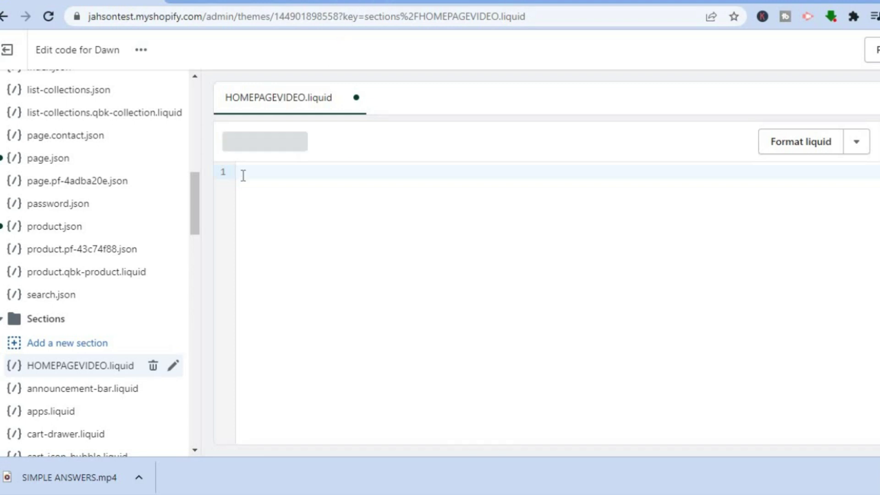
key("ctrl+Tab")
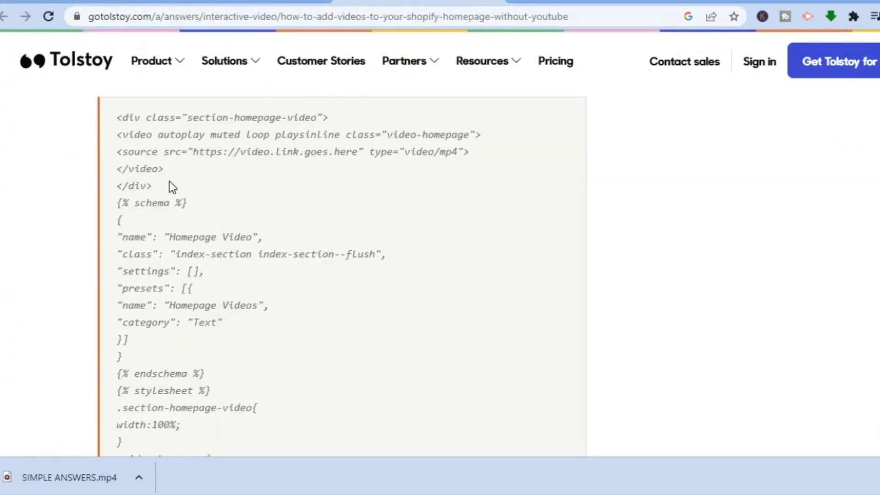
- Copy Tolstoy's whole Homepage Video section code, from the opening div to endjavascript
left_click_drag(117, 117, 232, 332)
scroll(171, 340, "down", 4)
scroll(173, 340, "down", 1)
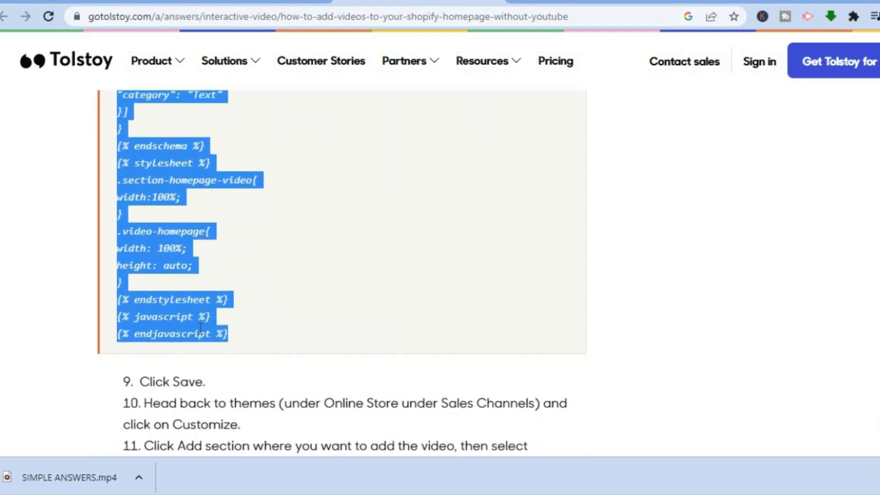
right_click(218, 329)
left_click(233, 338)
- Paste the Homepage Video section code into the empty HOMEPAGEVIDEO.liquid file
left_click(119, 1)
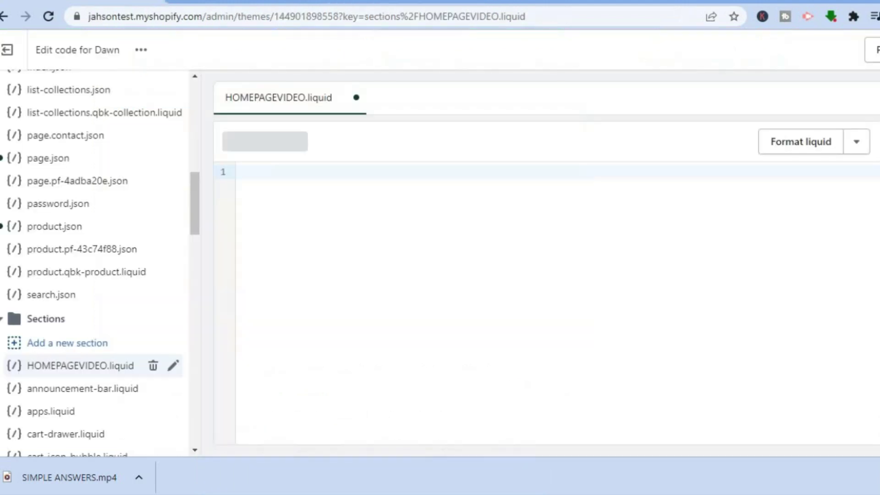
right_click(257, 175)
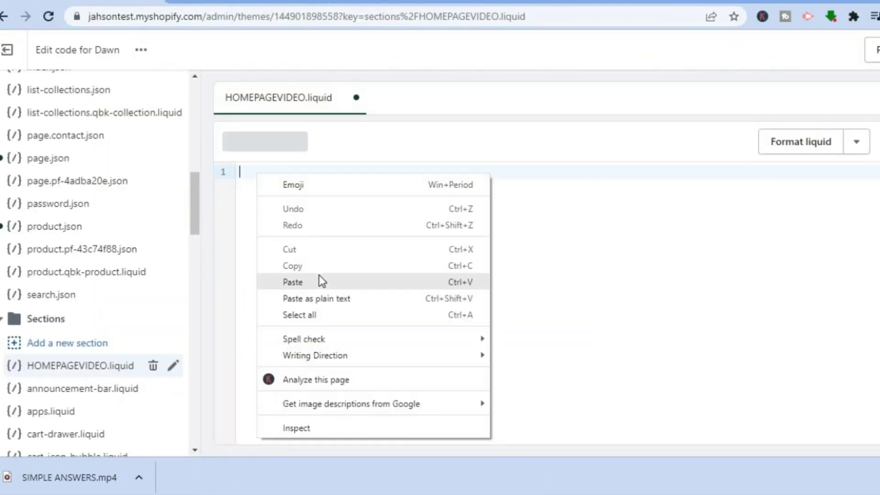
left_click(319, 280)
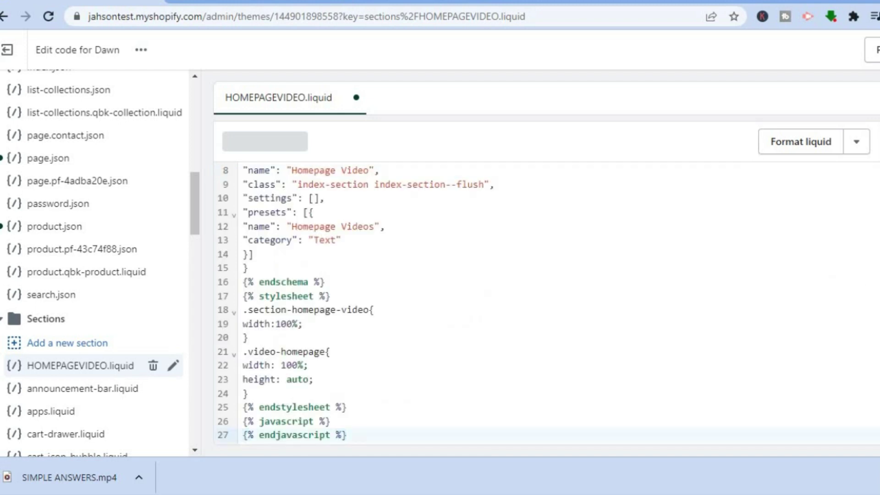
scroll(603, 315, "up", 3)
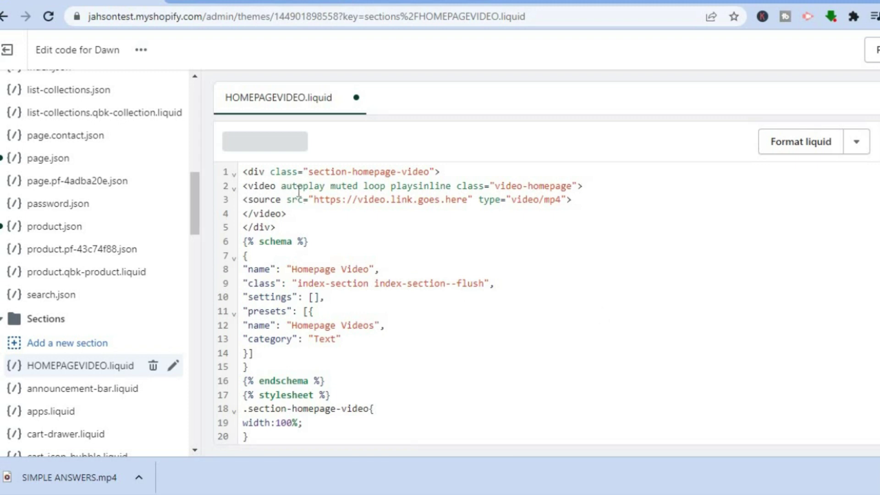
- Copy the cdn.shopify.com MP4 link from the Google Docs note
left_click(228, 3)
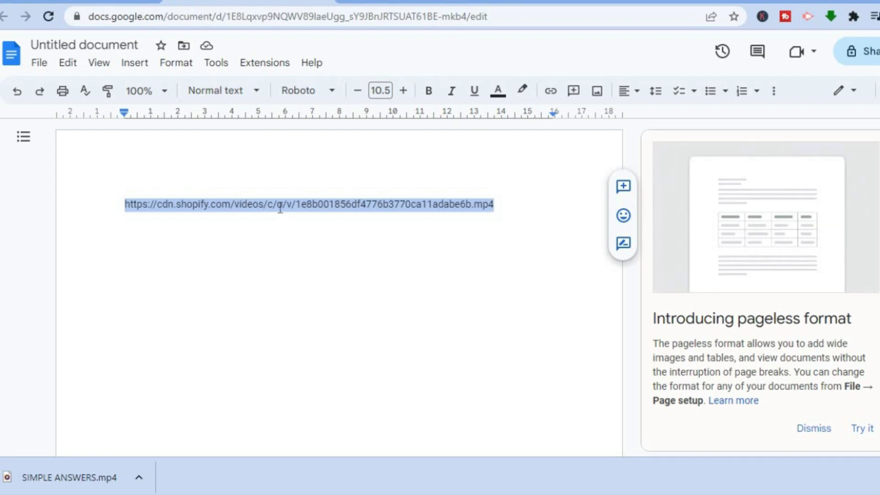
right_click(282, 207)
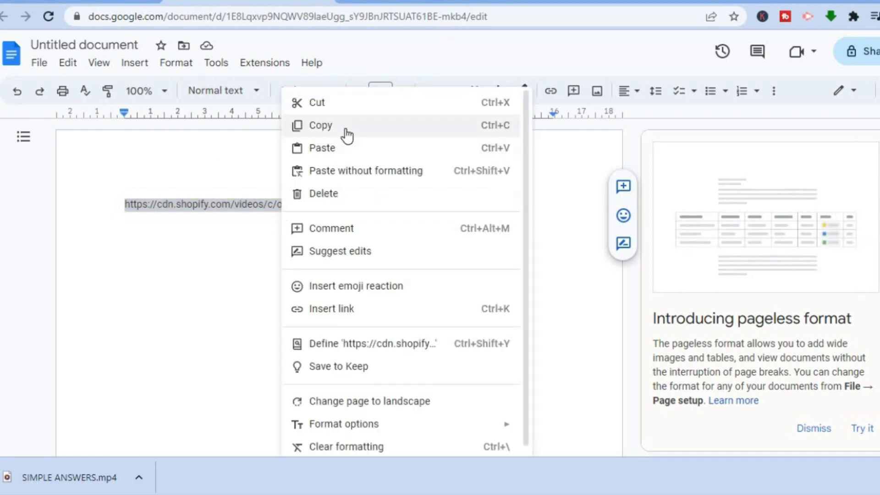
left_click(344, 132)
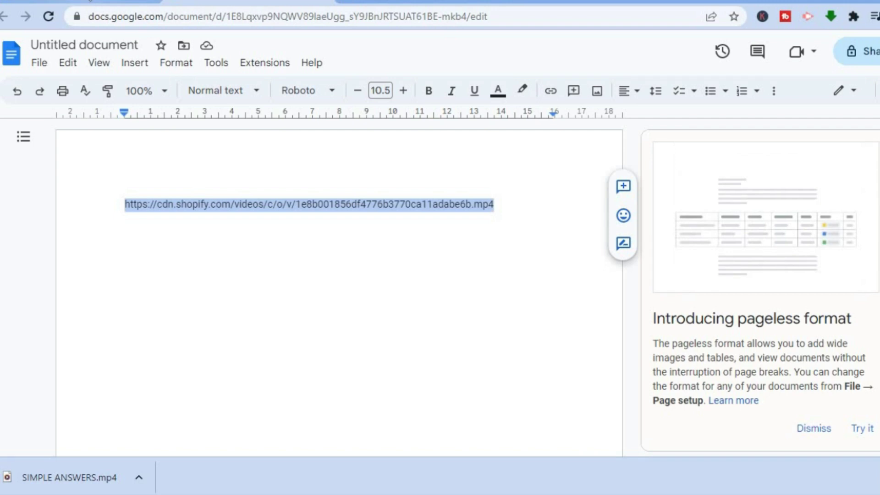
key("ctrl+Tab")
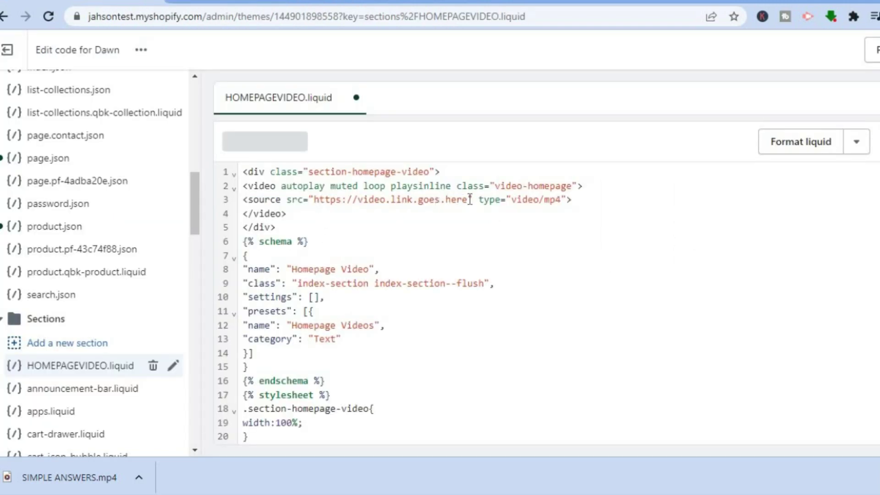
- Replace the placeholder video src on line 3 with the CDN MP4 link and save the file
left_click_drag(469, 199, 319, 199)
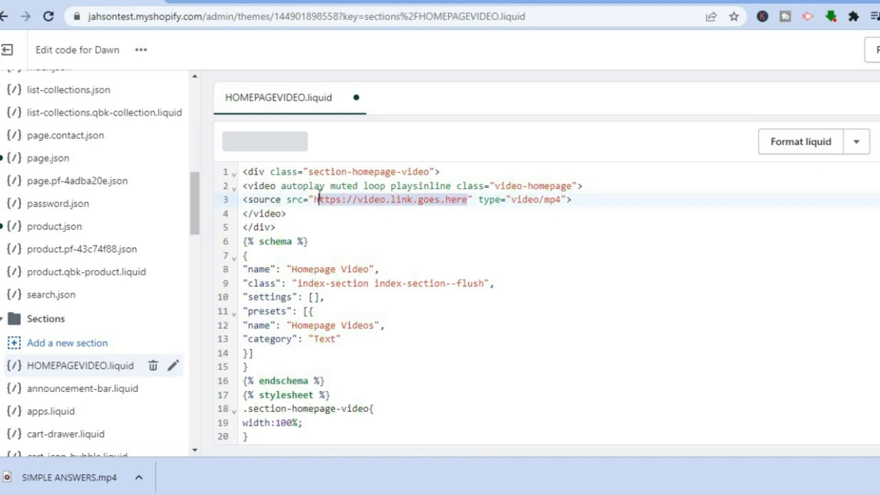
right_click(334, 202)
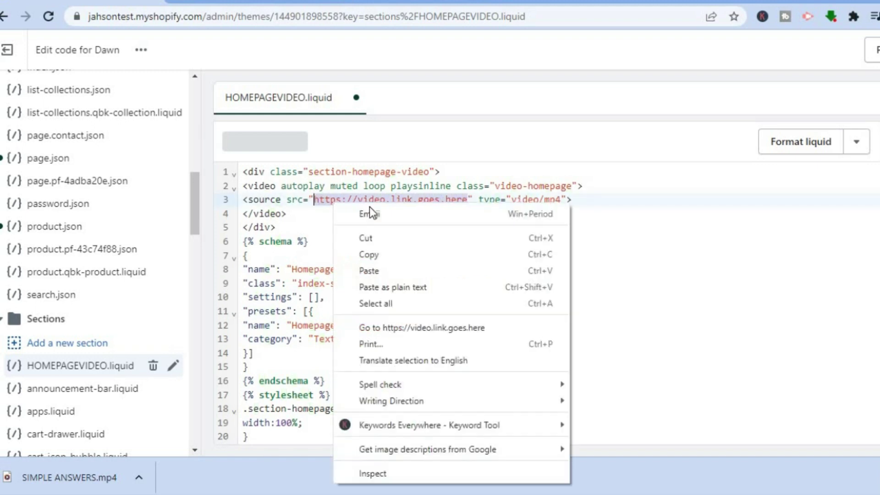
left_click(378, 267)
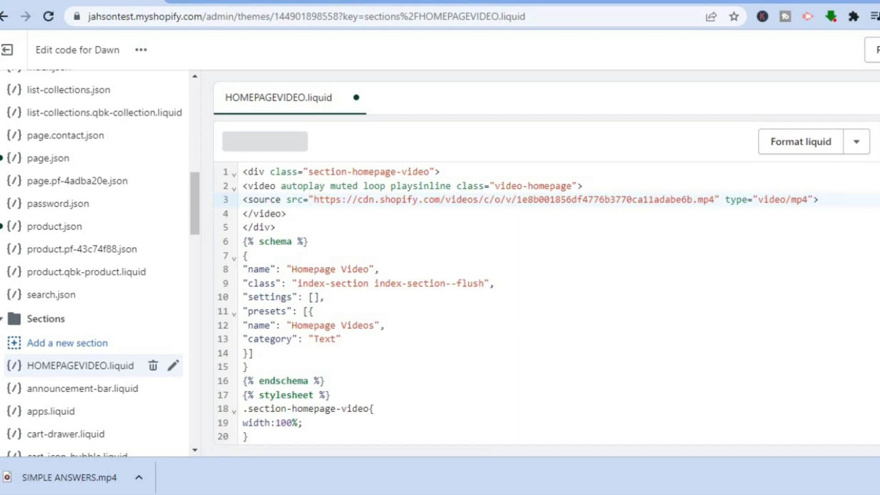
key("ctrl+s")
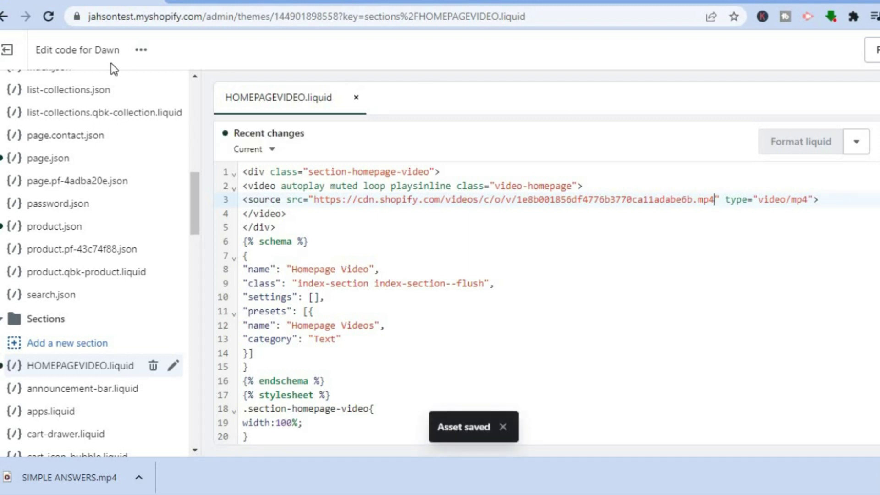
left_click(7, 54)
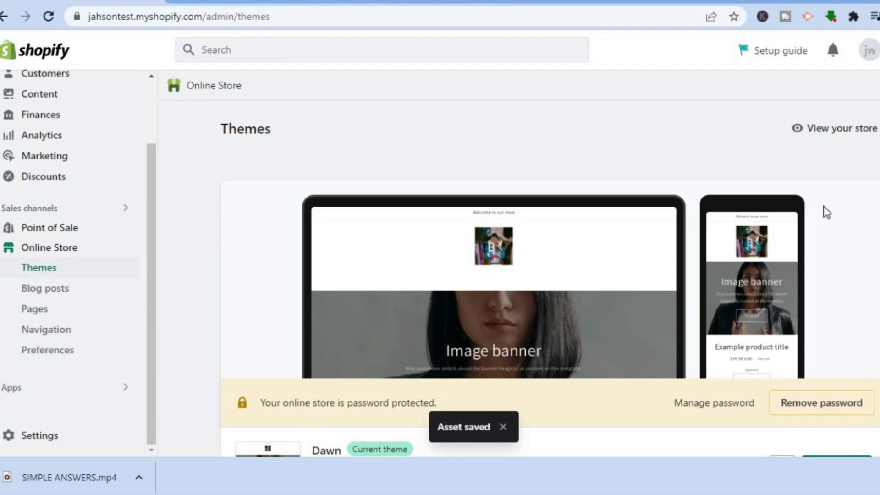
- Open the live Dawn theme's Home page in the customizer and show its full section list
scroll(550, 264, "down", 4)
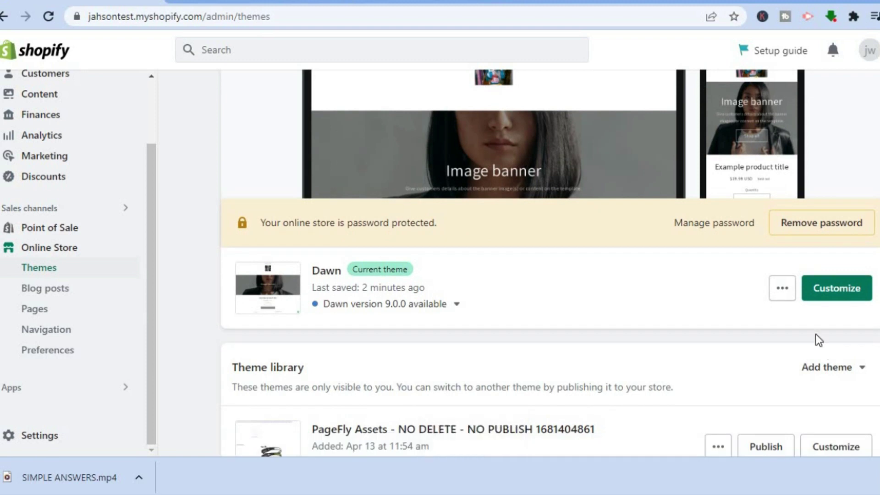
left_click(830, 293)
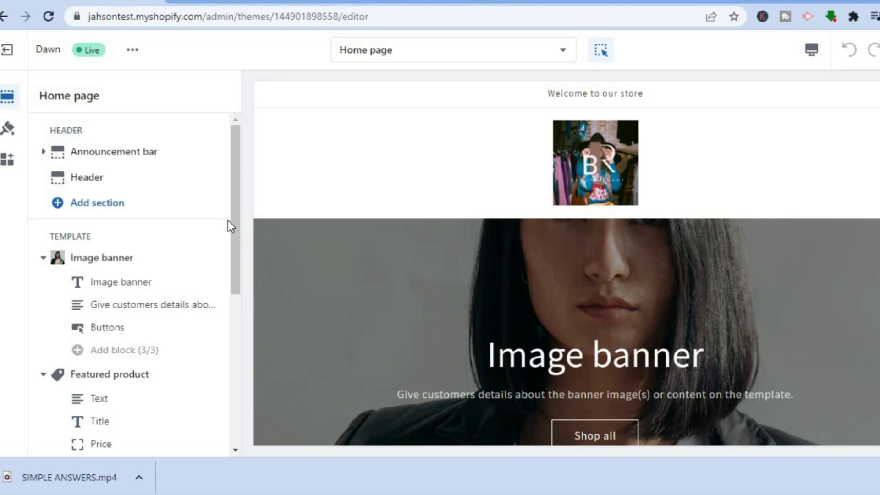
left_click_drag(233, 219, 230, 346)
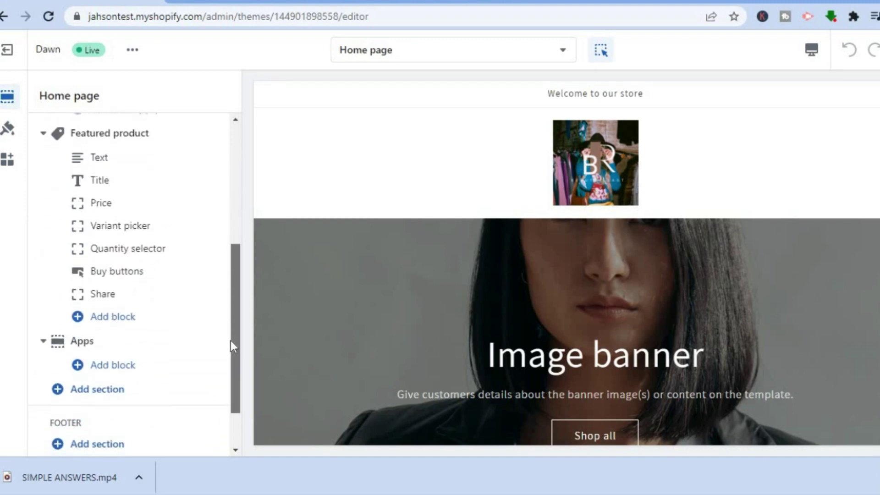
- Add the Homepage Videos section to the Dawn Home page from the expanded section list
left_click(102, 385)
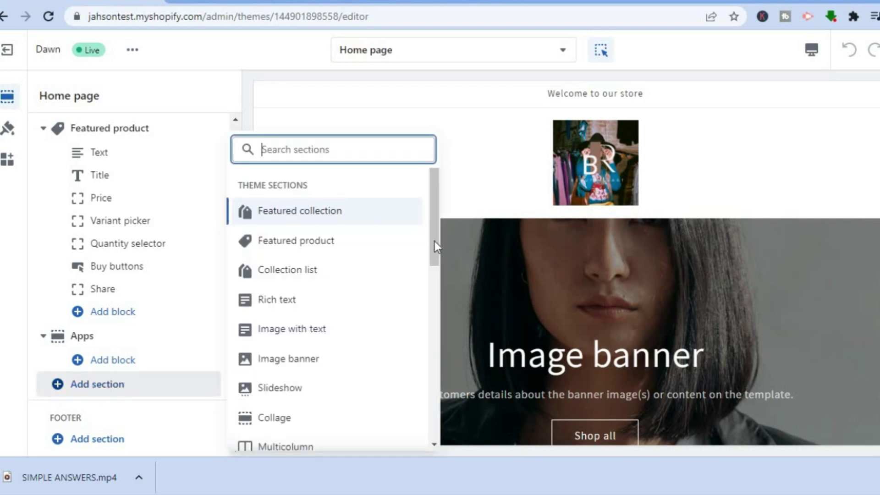
left_click_drag(433, 238, 428, 301)
left_click(298, 348)
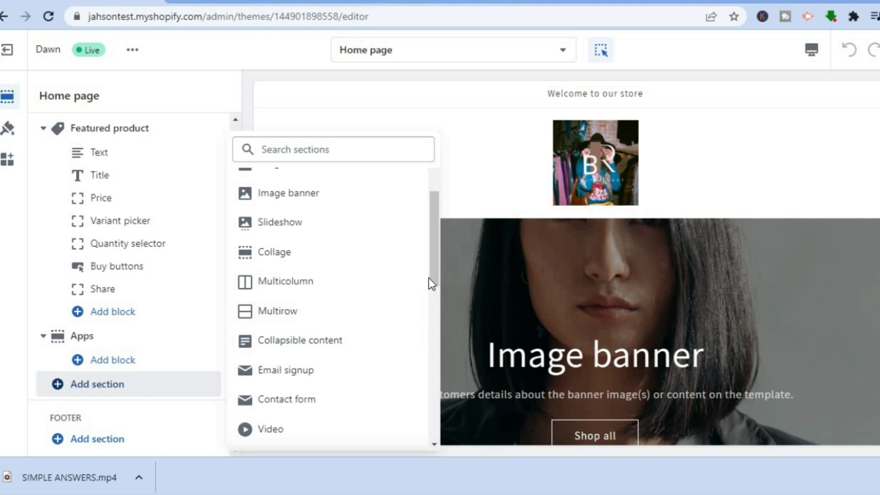
left_click_drag(434, 261, 433, 324)
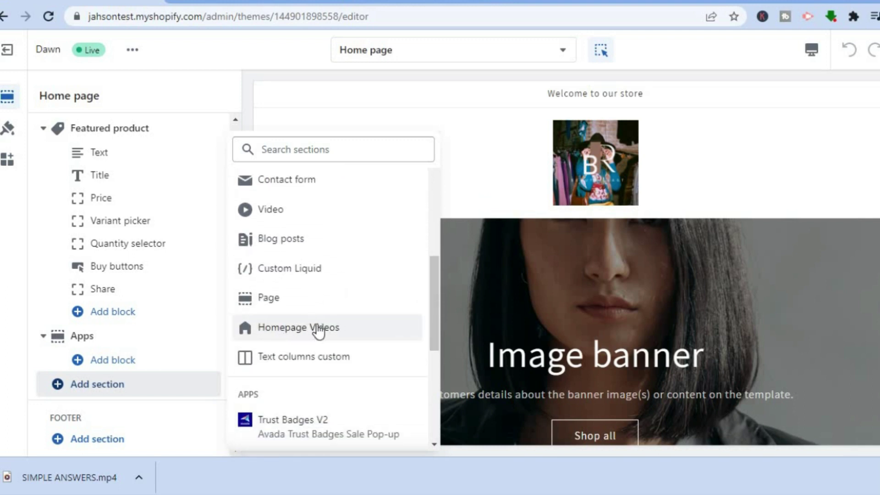
left_click(320, 326)
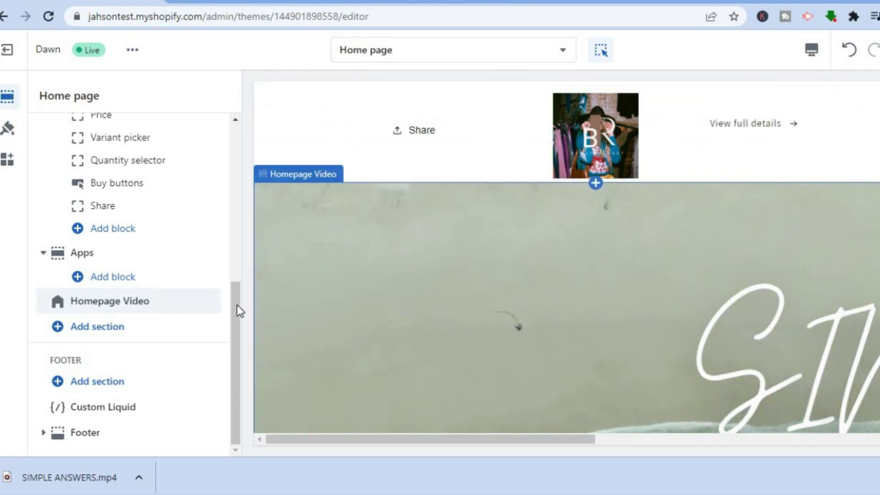
- Move Homepage Video between Image banner and Featured product, then check its settings
scroll(236, 295, "up", 3)
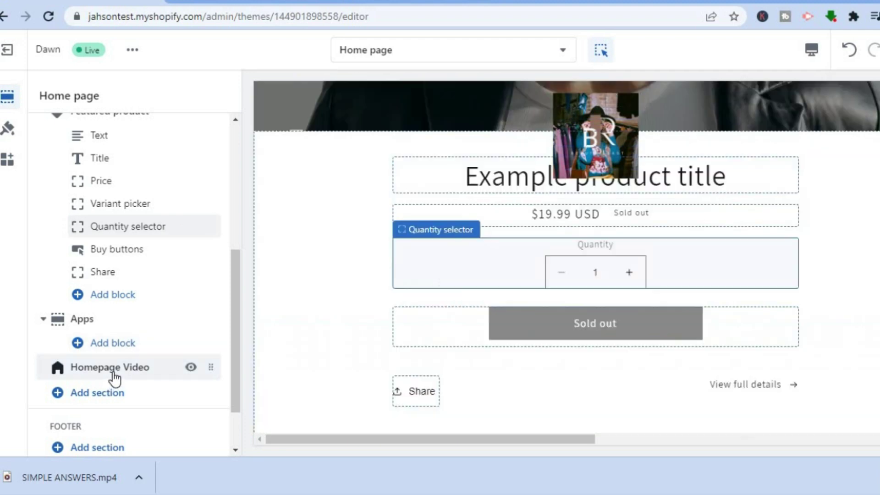
left_click(114, 379)
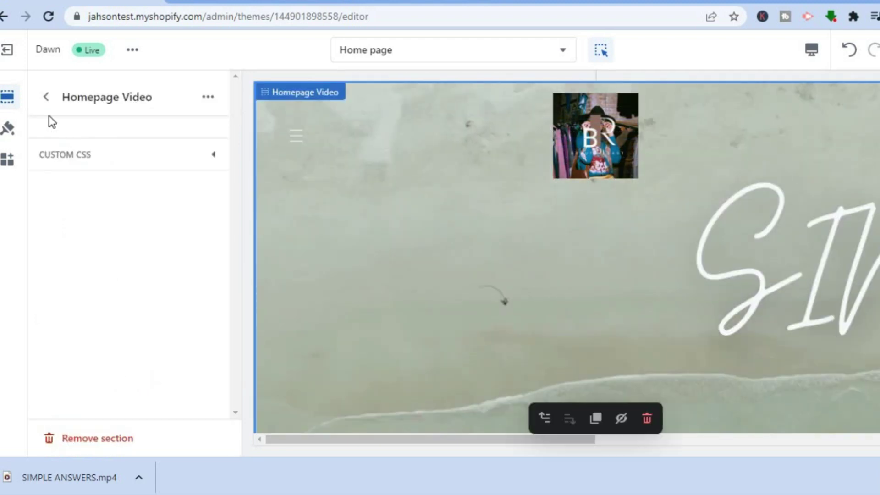
left_click(46, 97)
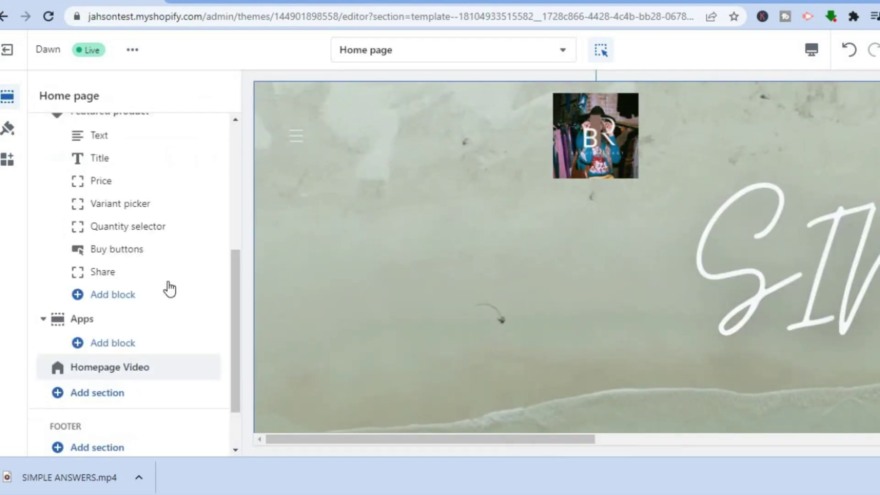
mouse_move(213, 372)
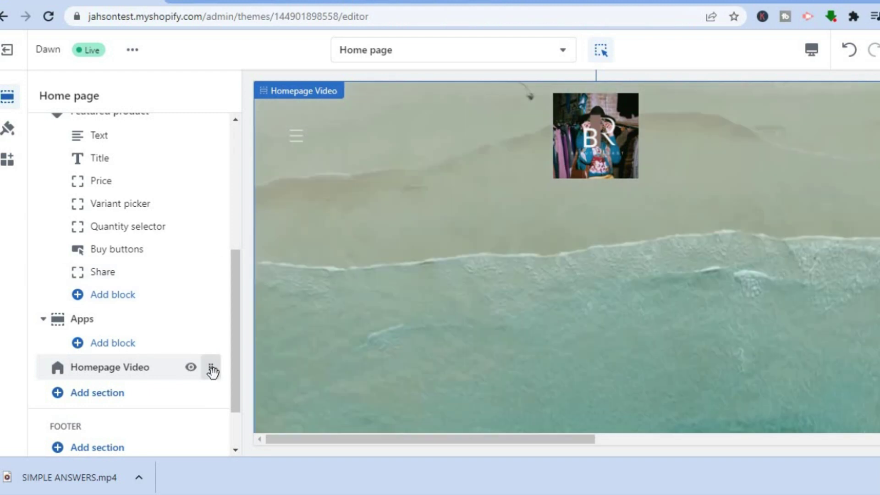
left_click_drag(212, 372, 86, 303)
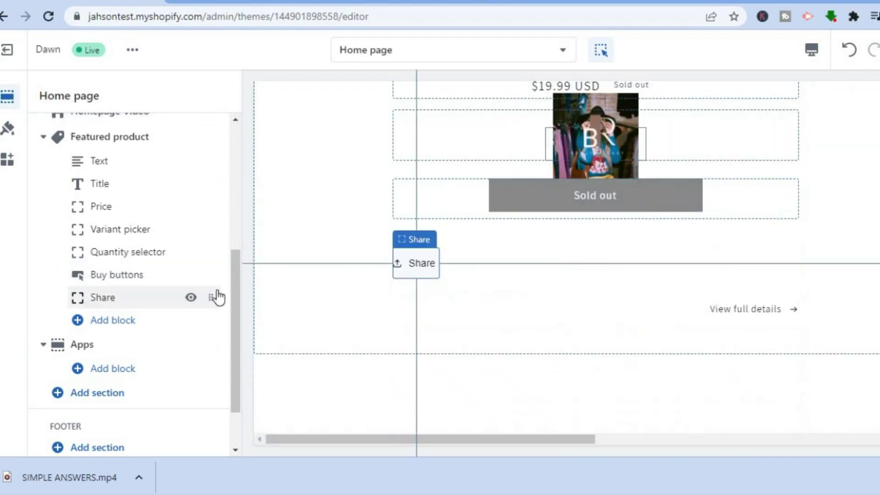
left_click_drag(233, 307, 236, 254)
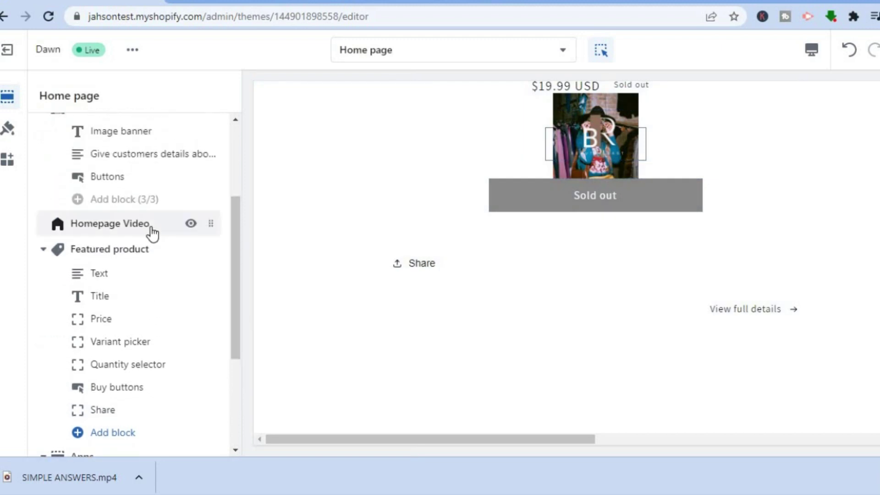
left_click(151, 227)
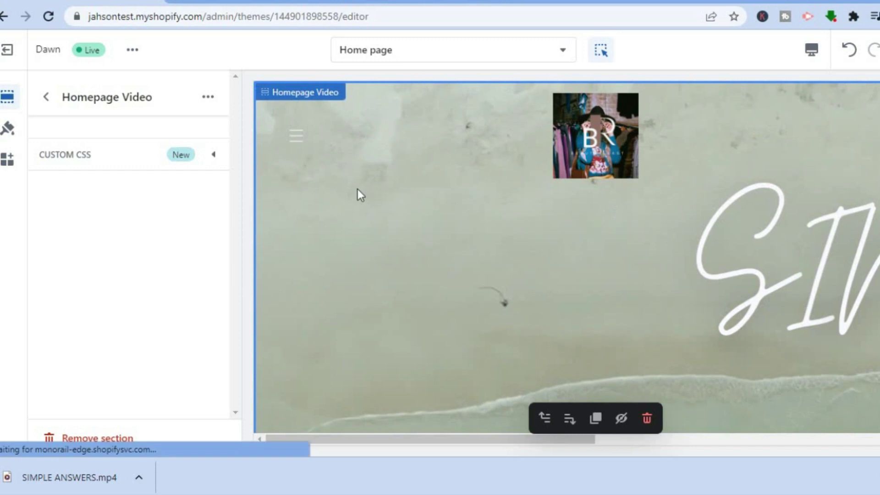
left_click(46, 96)
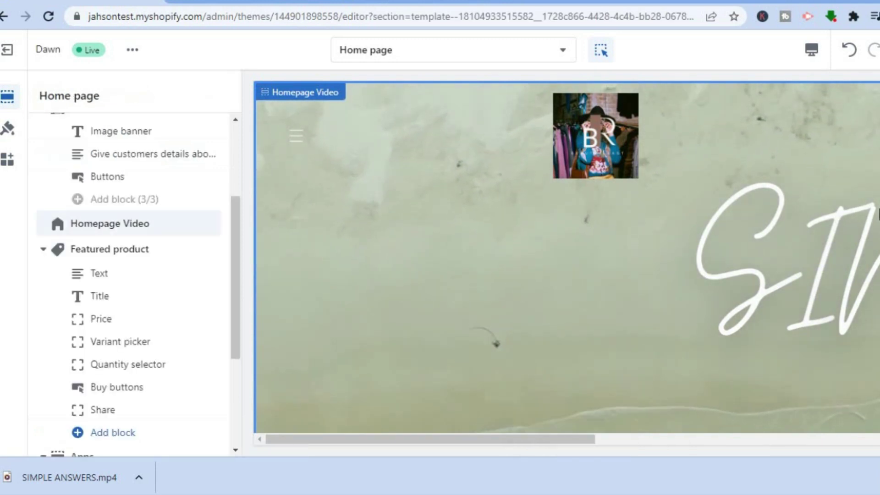